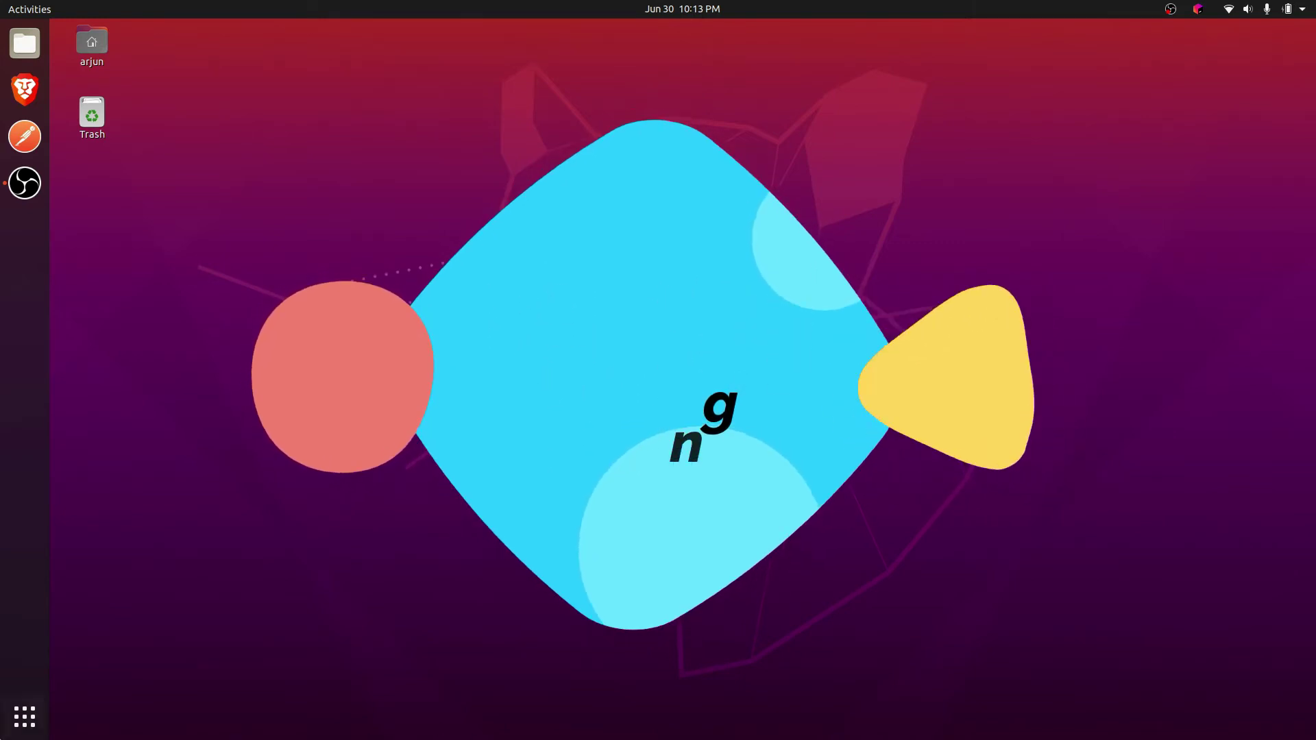
- Open the Activities overview, clear its search text, and return to the desktop
click(25, 717)
text(selttl)
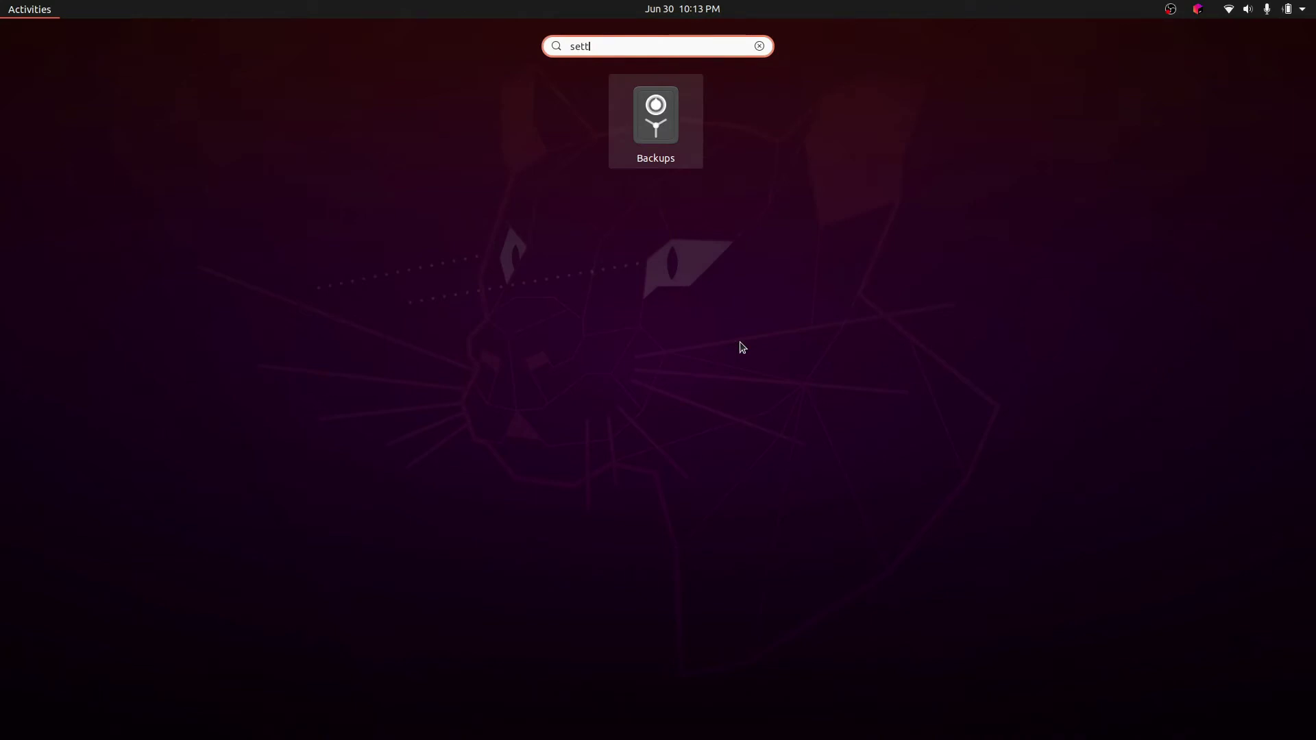
key(BackSpace)
key(BackSpace)
key(BackSpace)
key(BackSpace)
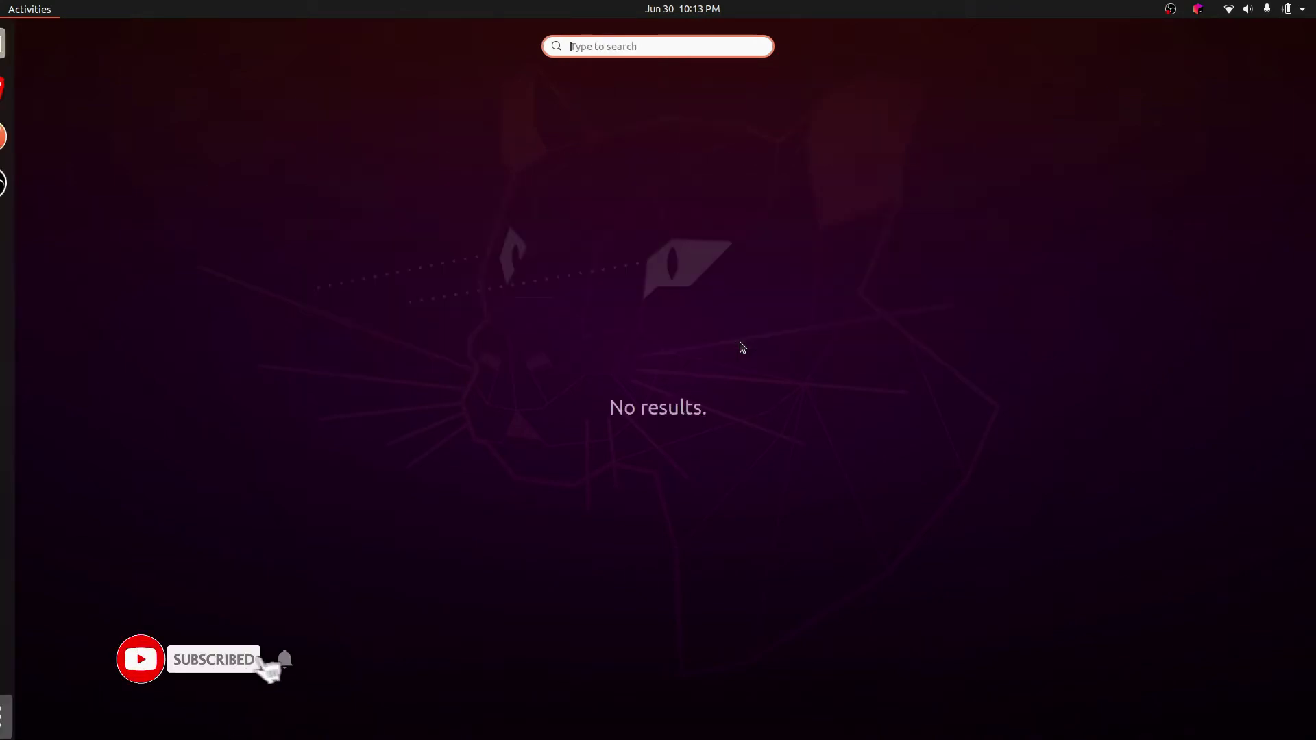
key(Escape)
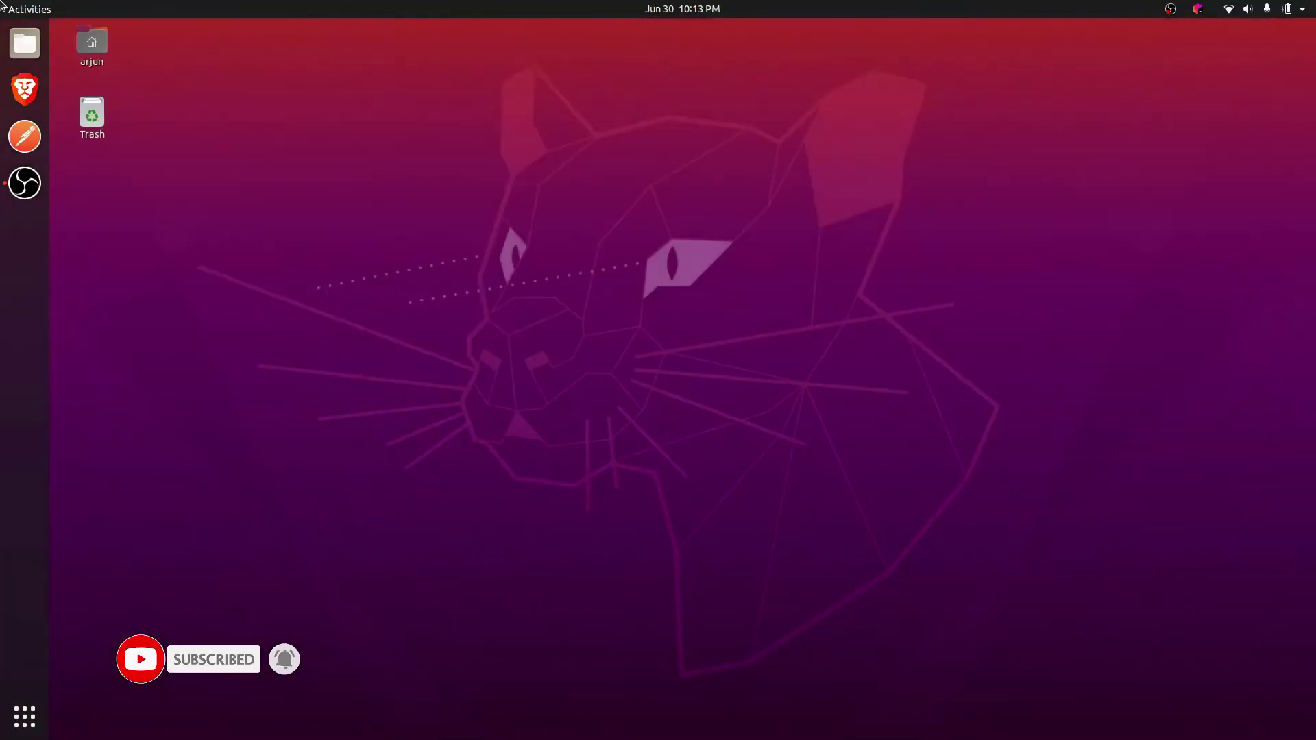
- In a new terminal, install gnome-control-center with 'sudo apt install', entering the password and confirming Y
key(ctrl+alt+t)
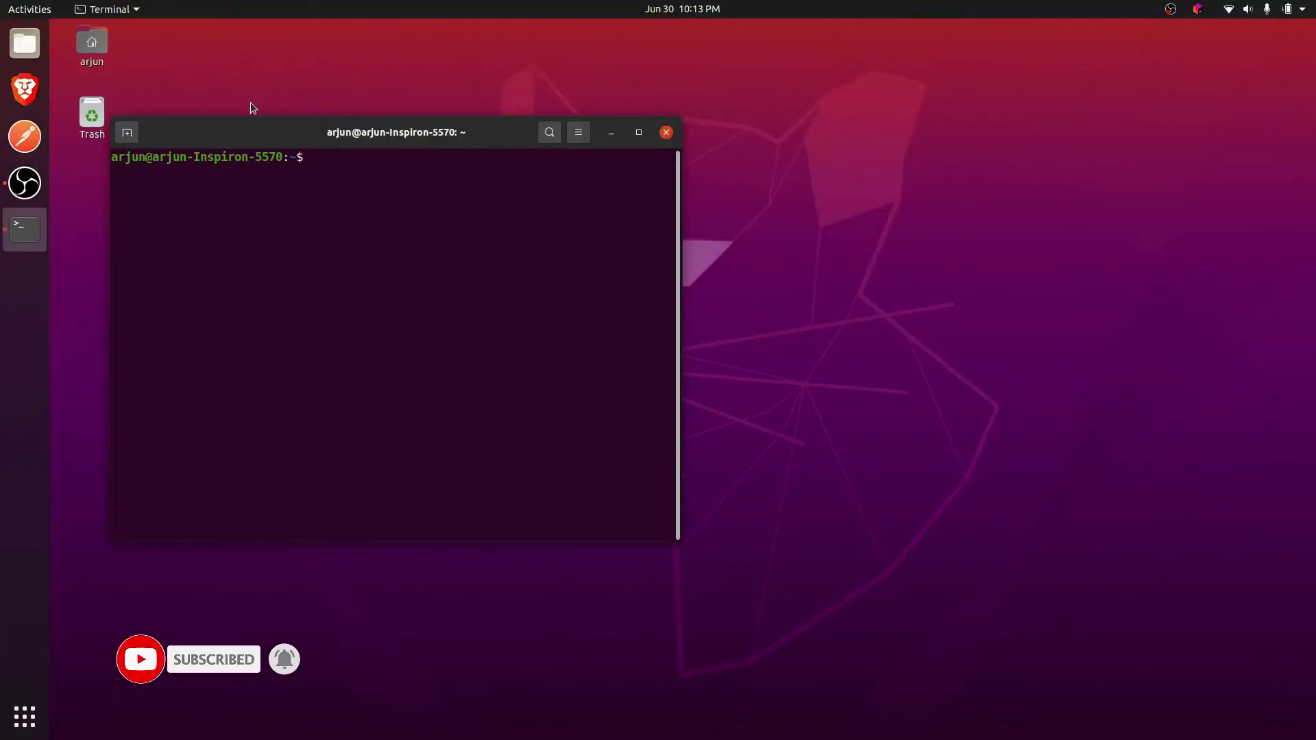
text(sudo apt i)
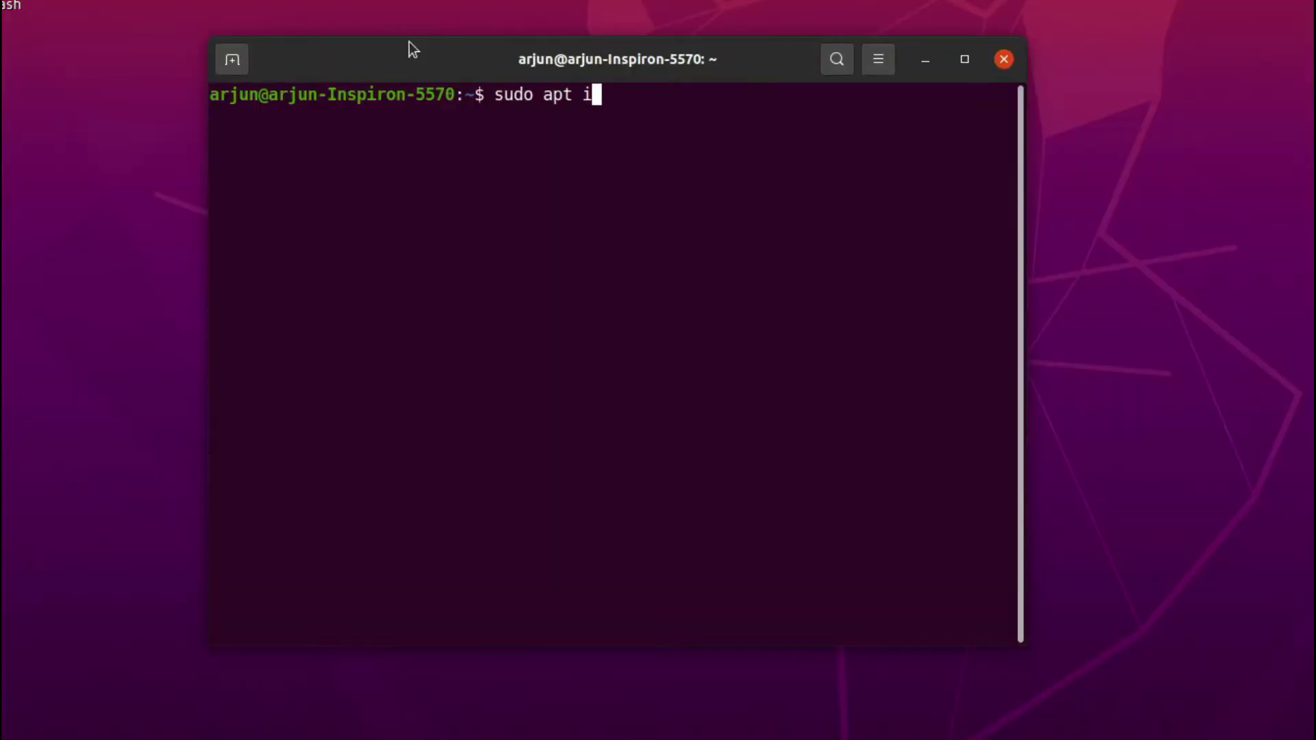
text(nstall g)
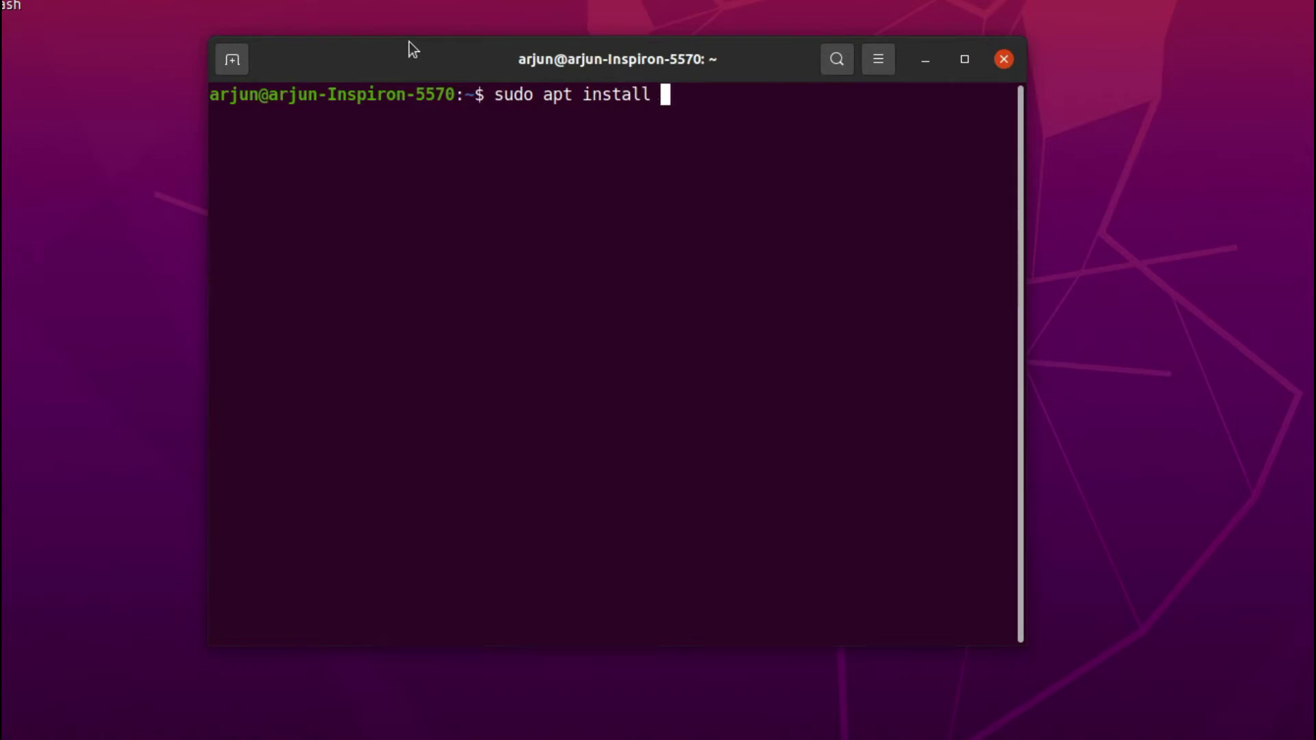
text(nome)
text(-control-c)
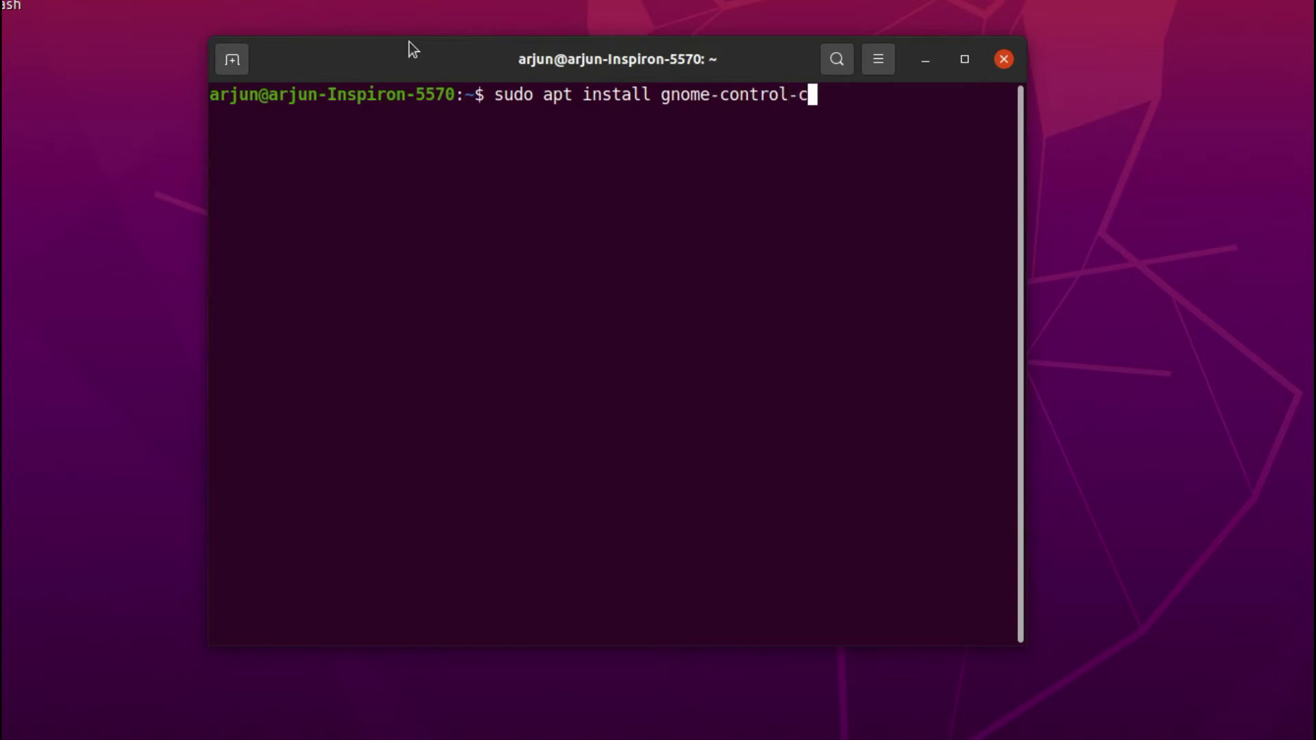
text(enter)
key(Return)
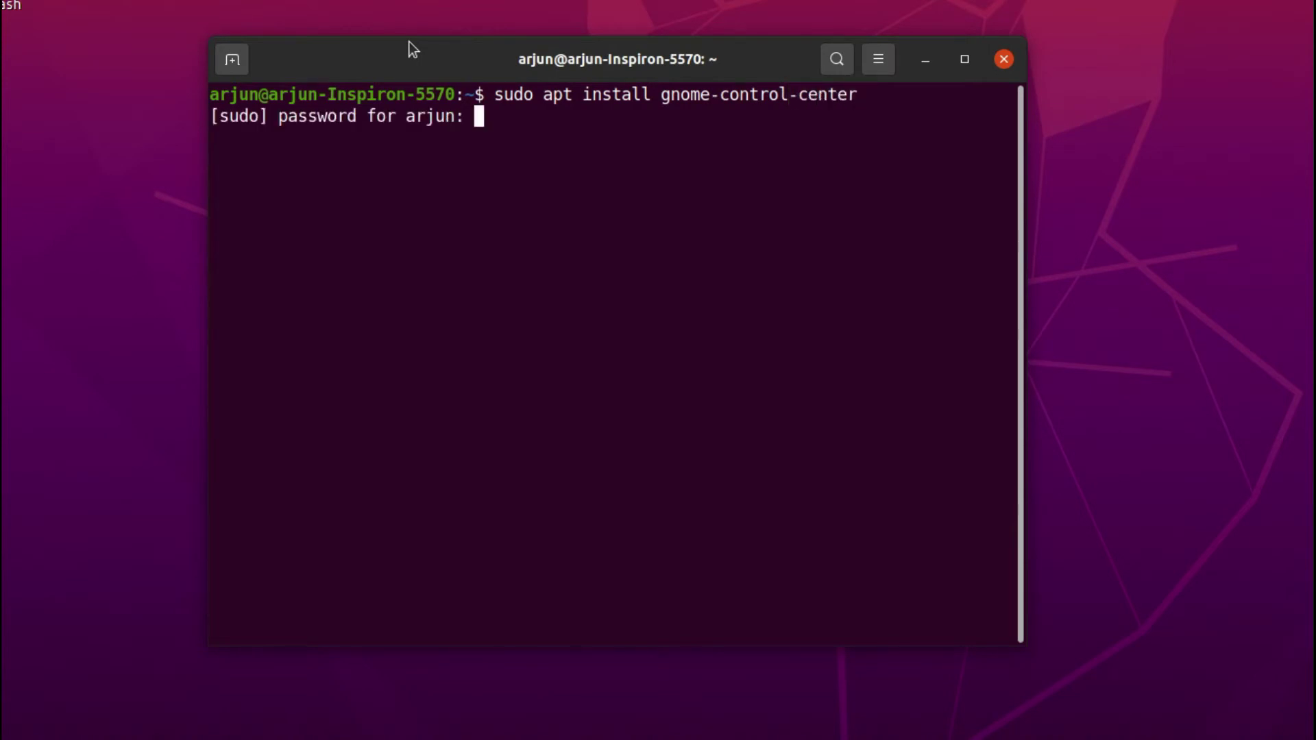
key(Return)
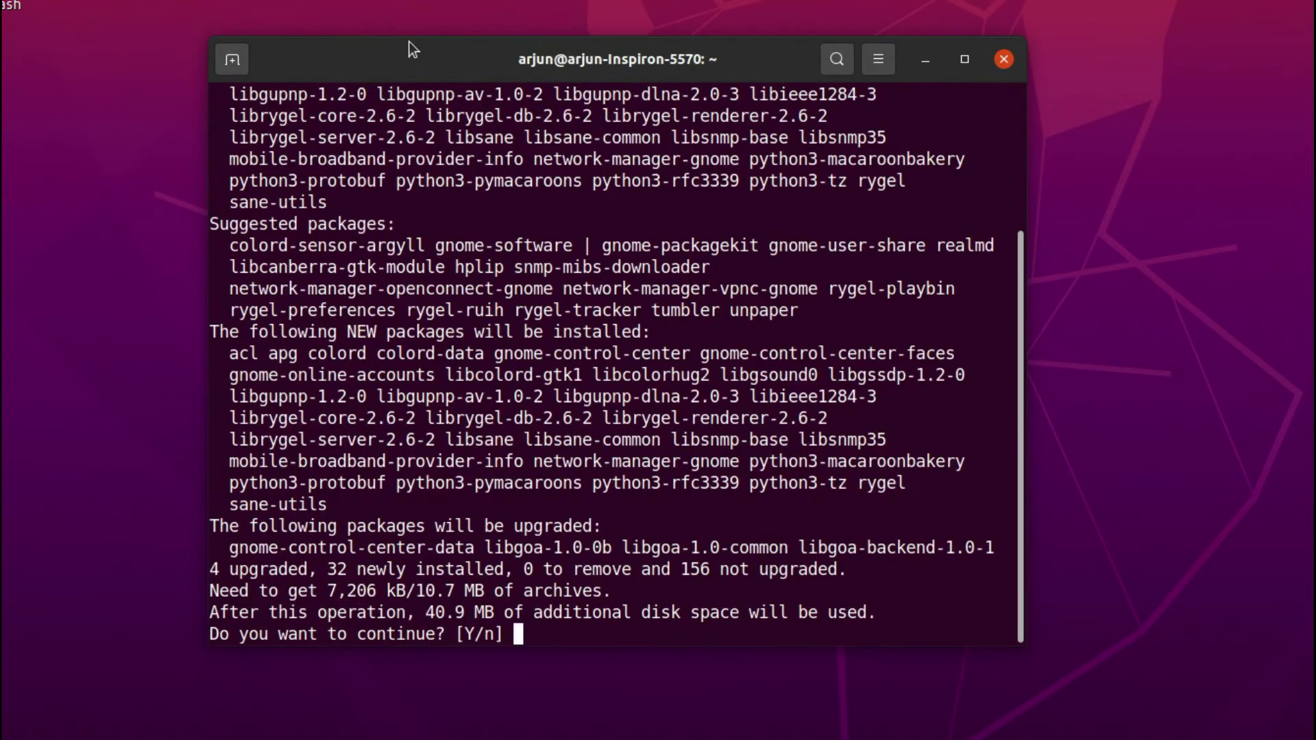
text(Y)
key(Return)
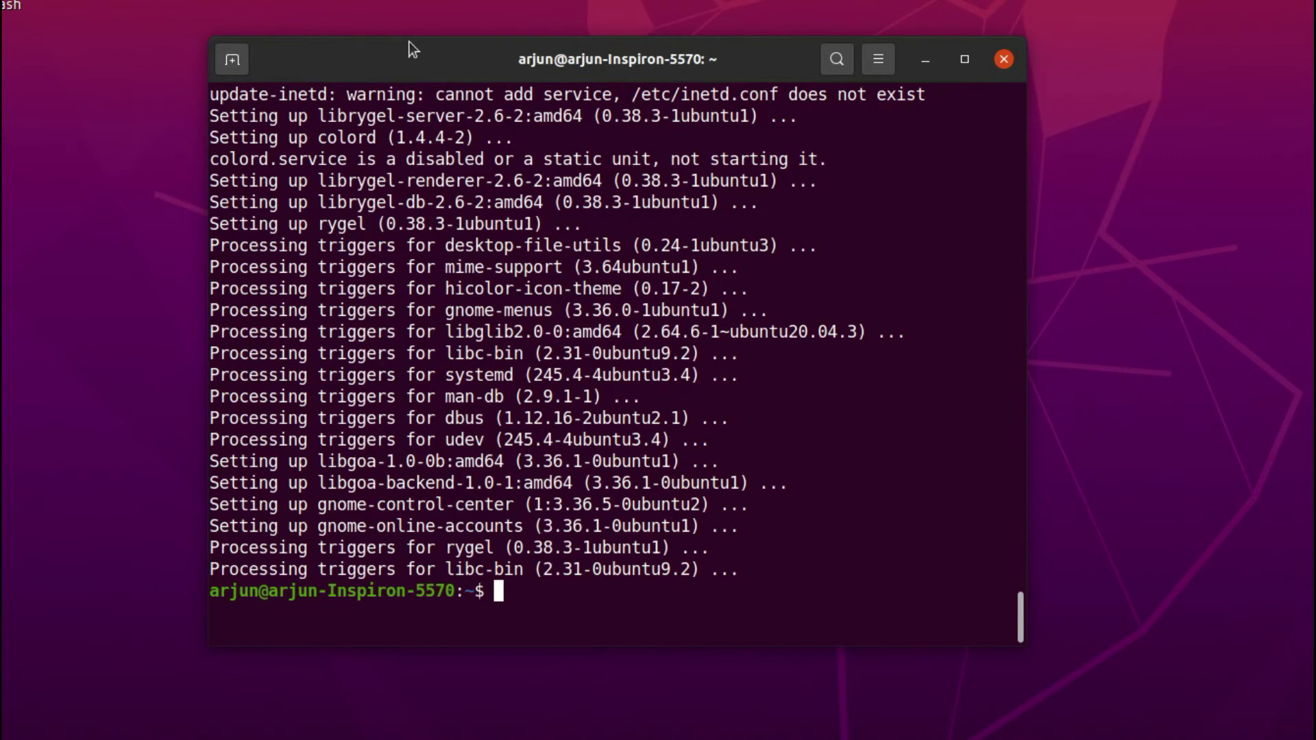
text(gone)
- Run gnome-control-center from the terminal, fixing a typo and Tab-completing the name, to open Settings
key(BackSpace)
text(no)
text(me-cont)
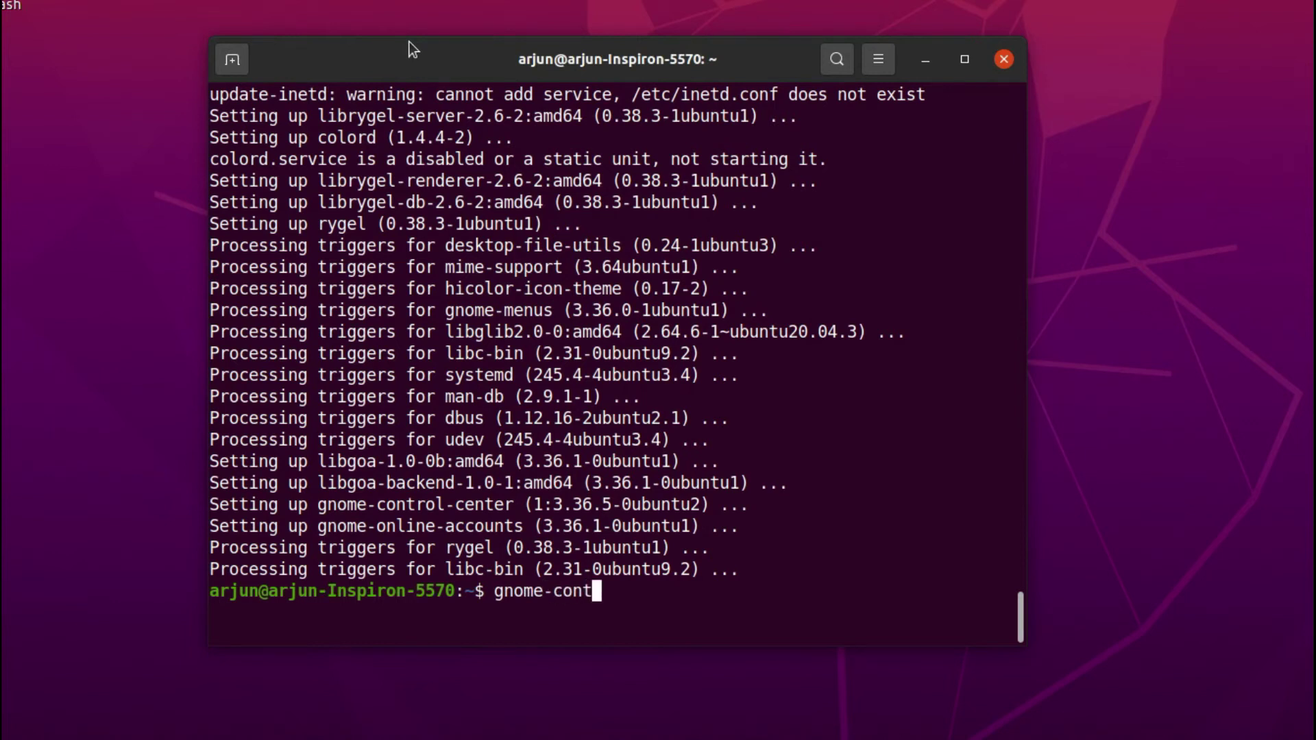
text(ro)
key(Tab)
key(Return)
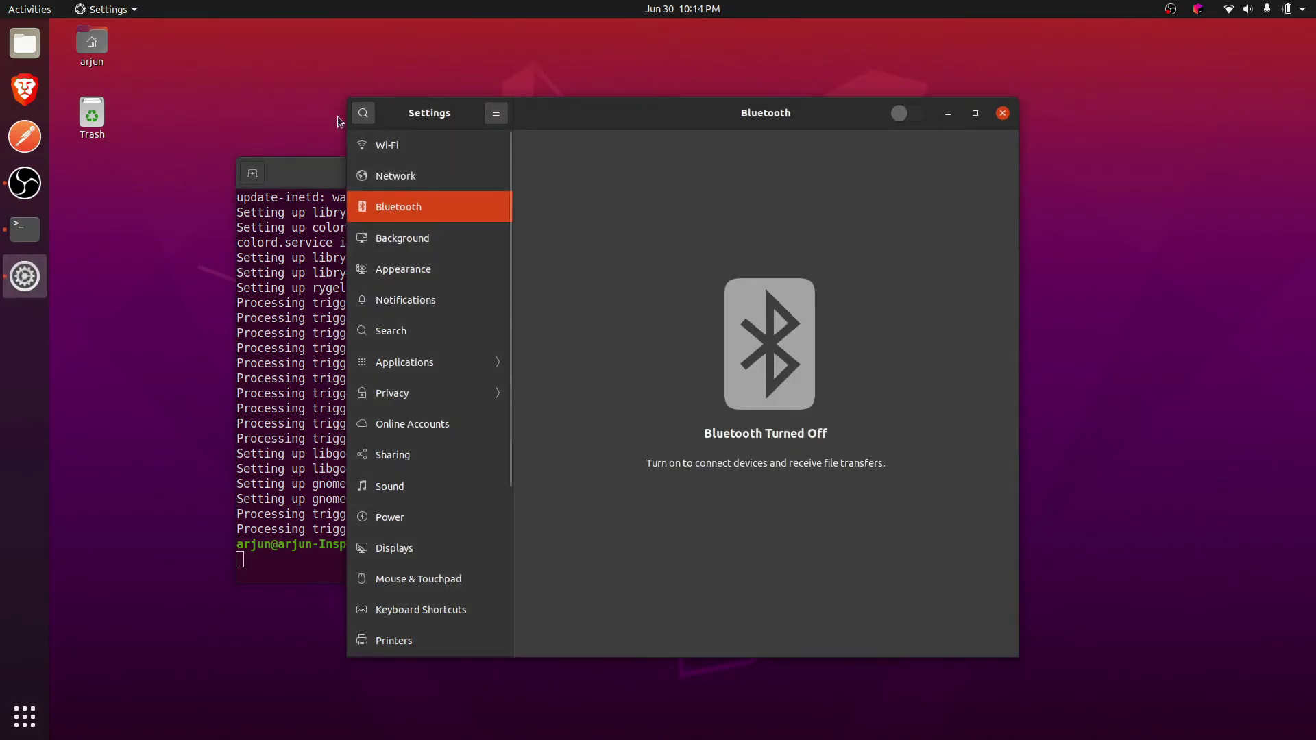
- Close Settings and relaunch it by searching 'set' from Show Applications
click(1003, 114)
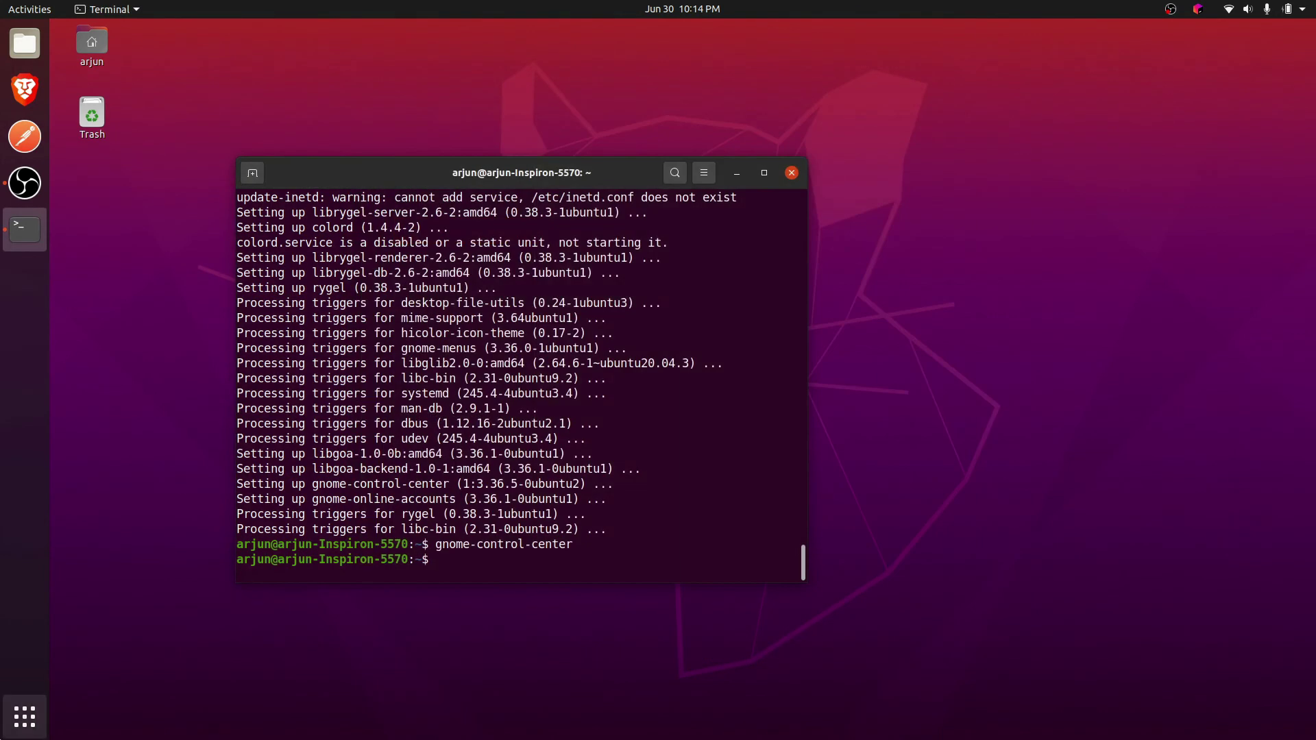
click(12, 723)
text(set)
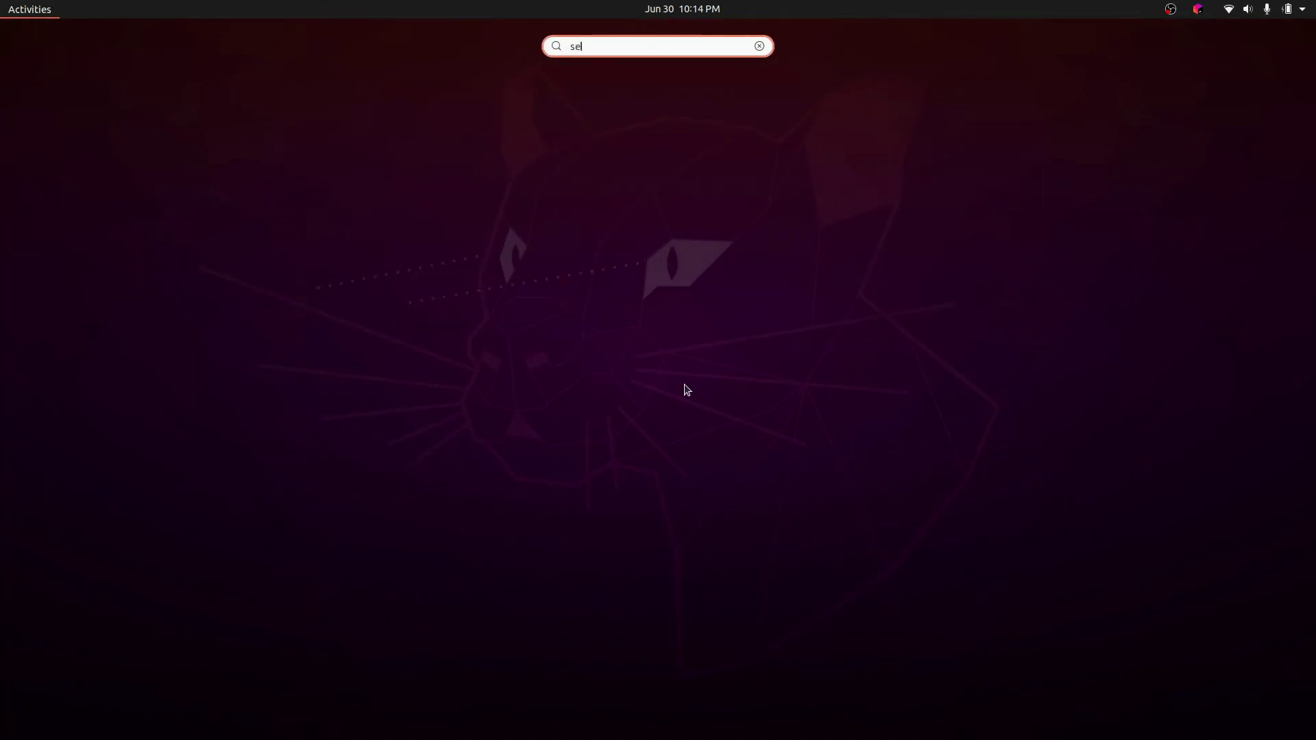
key(Return)
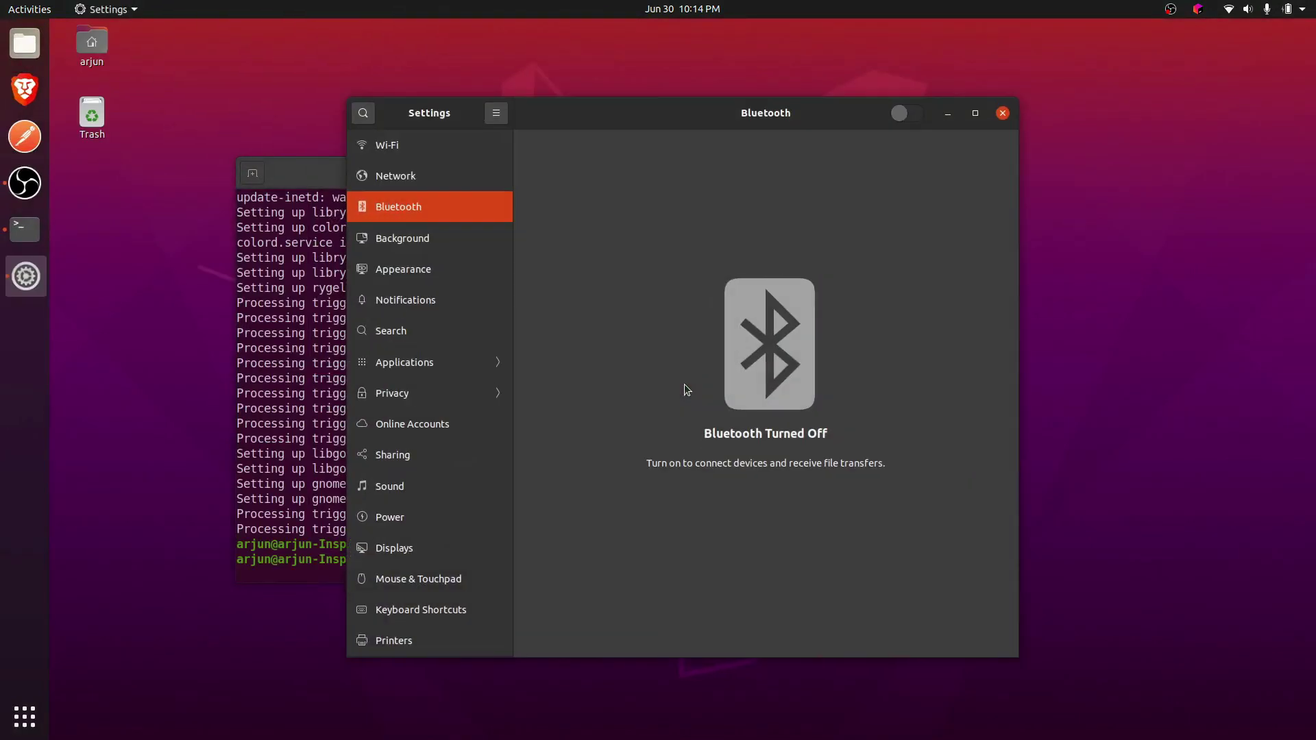